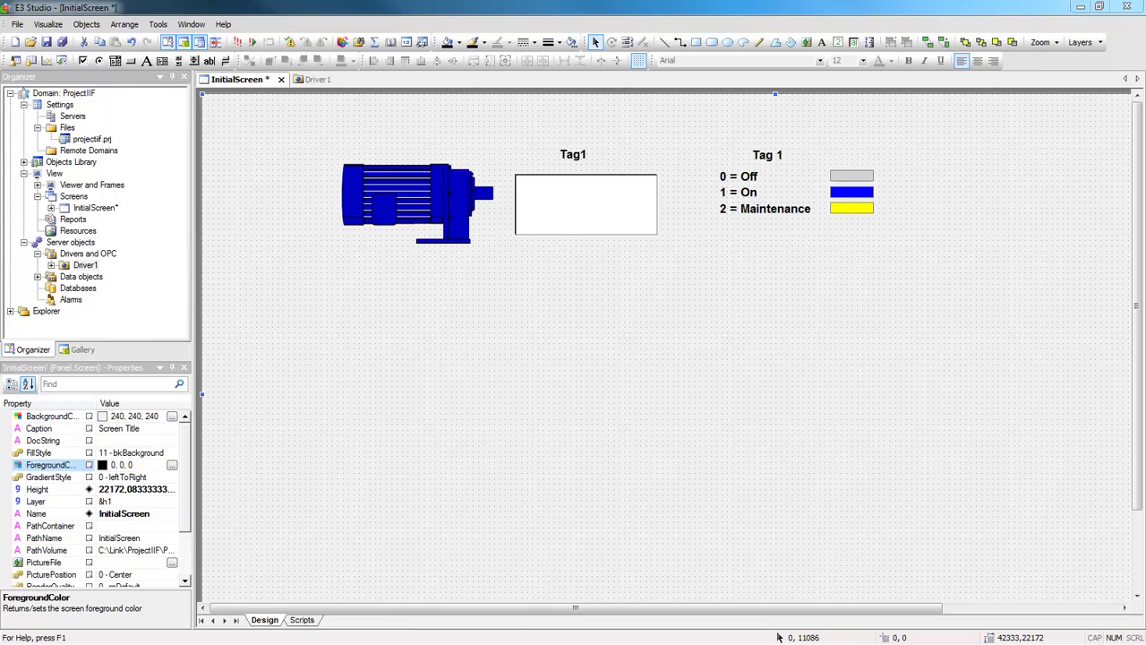
# Step: Close the Modbus simulator and open the motor picture's properties
pyautogui.moveTo(245, 194); pyautogui.dragTo(652, 287)
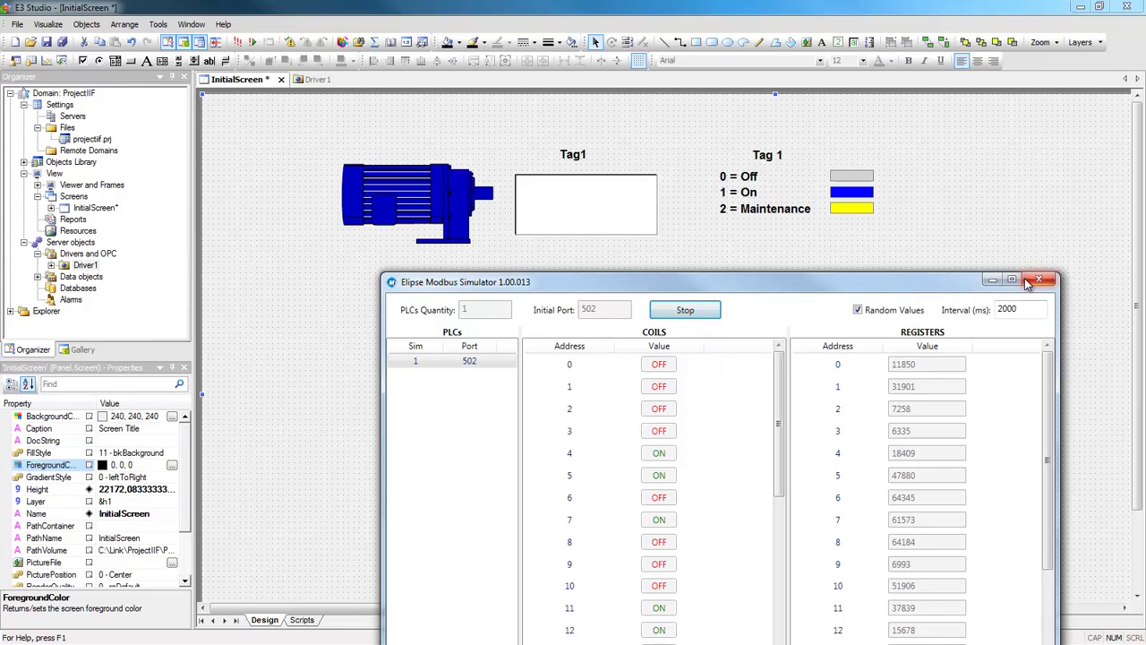
pyautogui.click(1027, 283)
pyautogui.rightClick(464, 213)
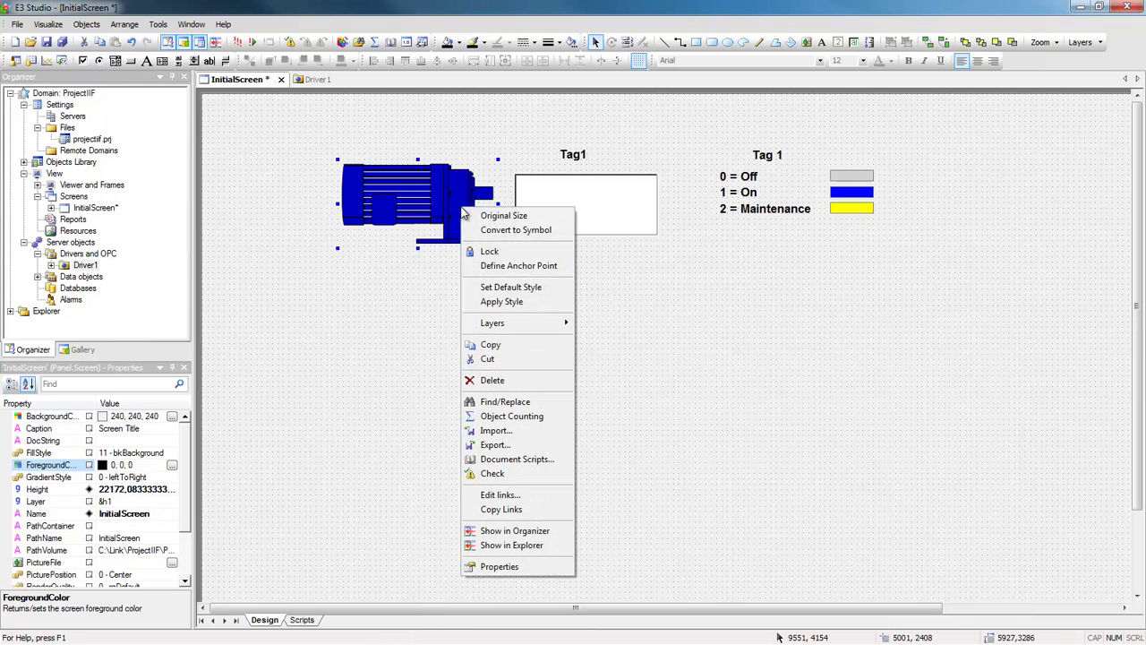
pyautogui.click(493, 566)
# Step: Review the OverrideFillColor link's colour table for Driver1.Tag1.Value, then show the Driver1 tag list
pyautogui.click(668, 237)
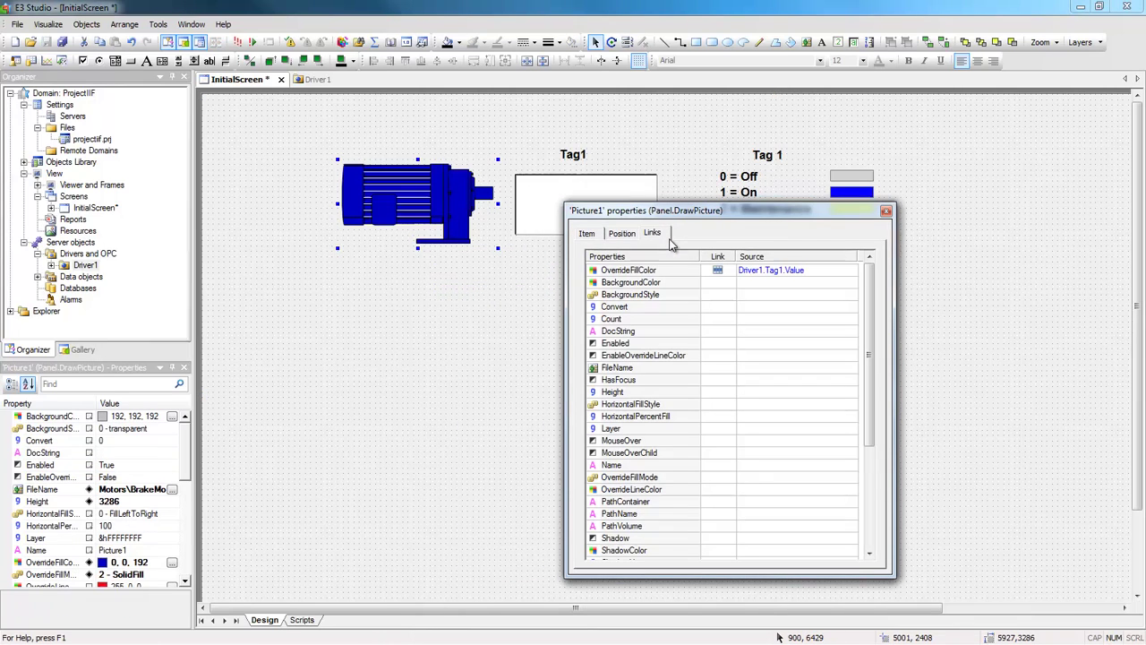
pyautogui.click(775, 271)
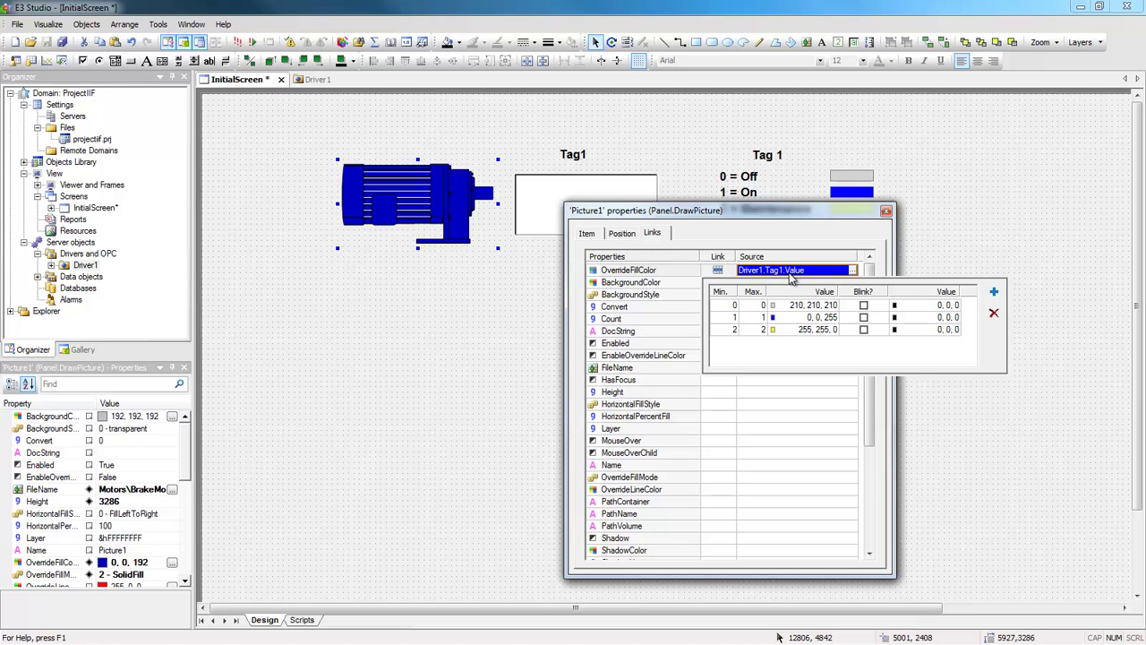
pyautogui.click(886, 210)
pyautogui.click(328, 80)
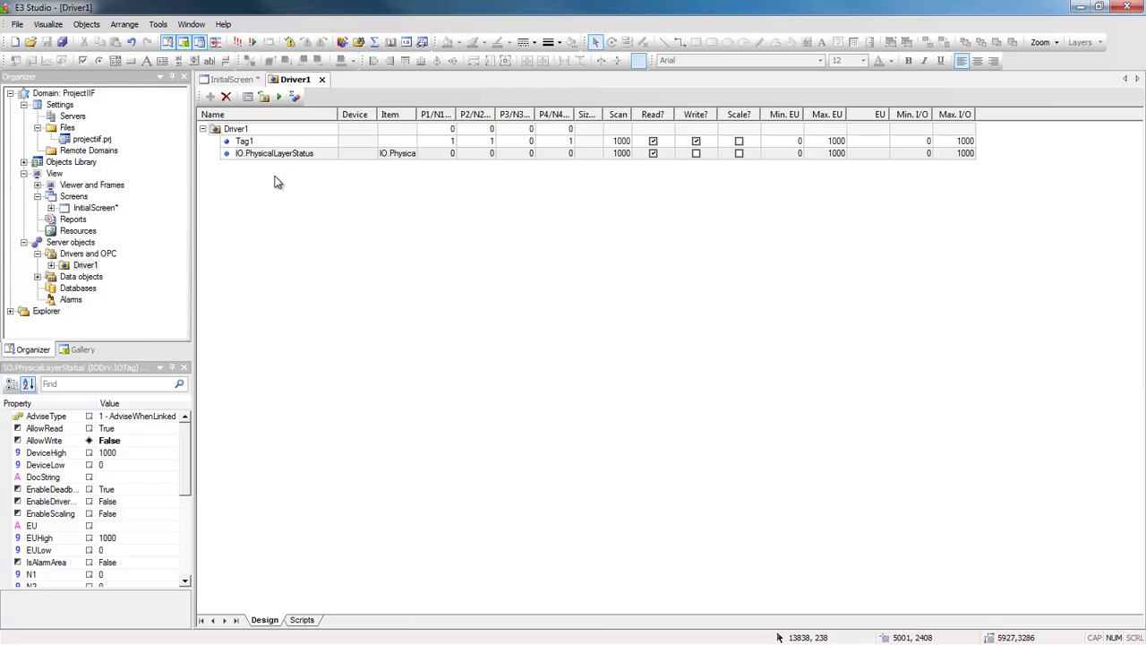
pyautogui.click(263, 96)
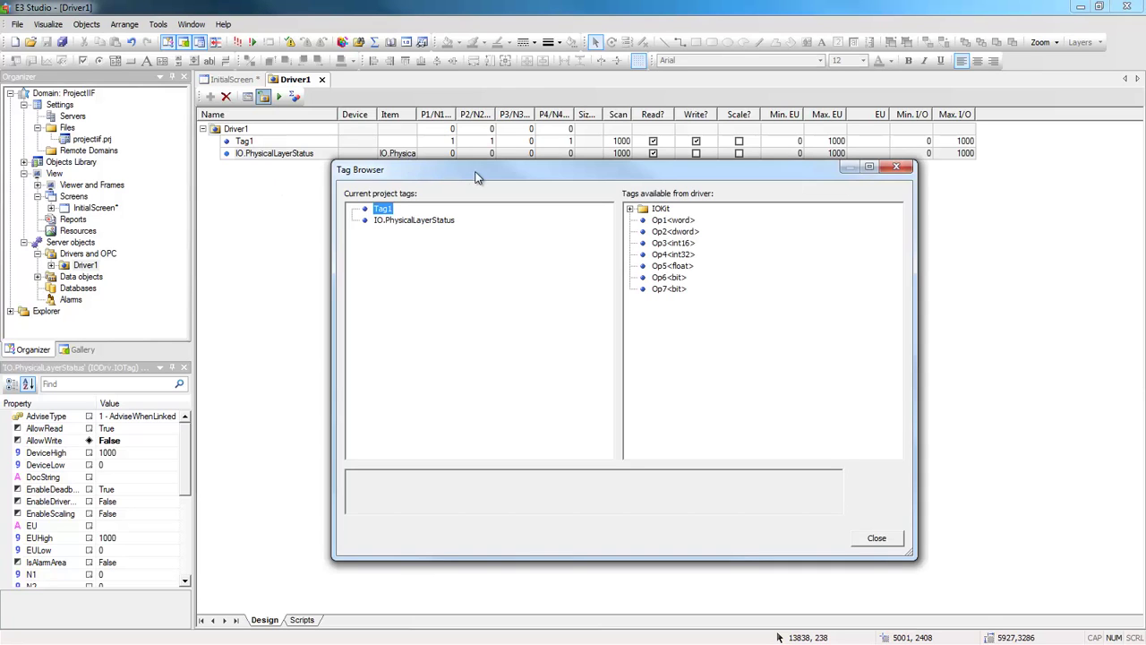
pyautogui.click(629, 209)
pyautogui.click(643, 220)
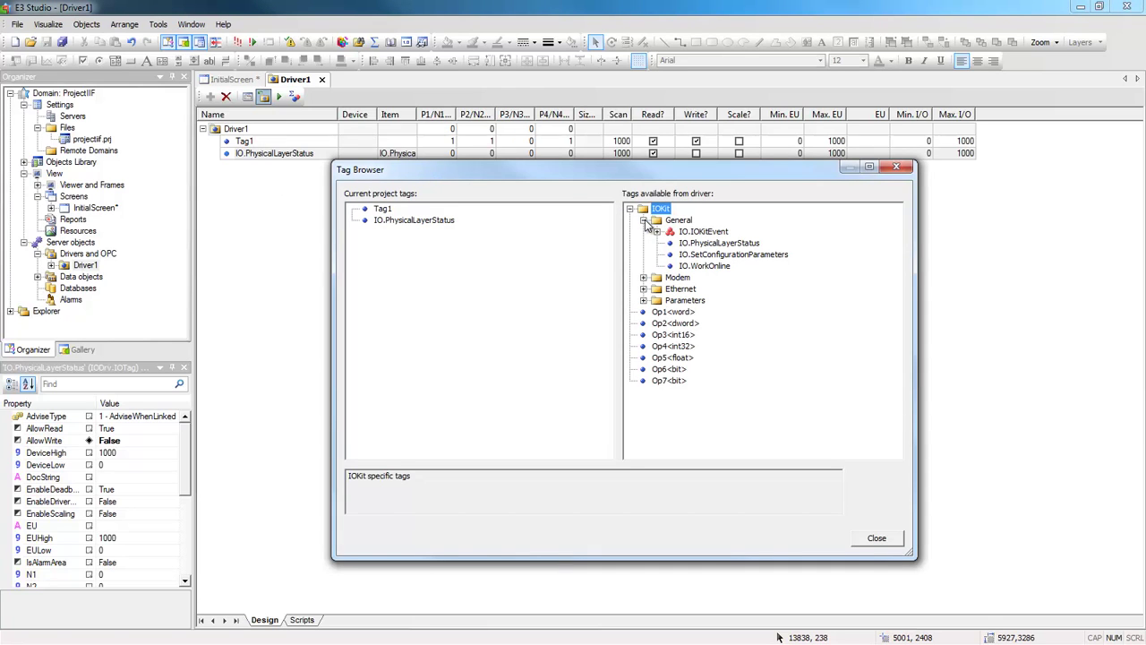
pyautogui.click(720, 244)
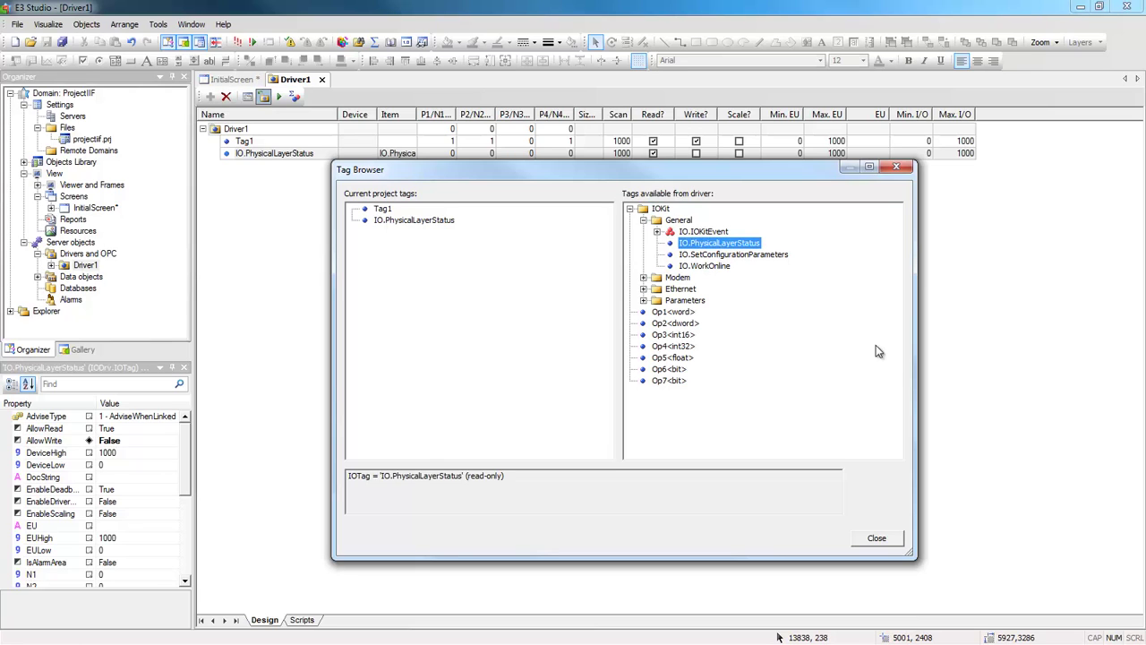
pyautogui.click(877, 541)
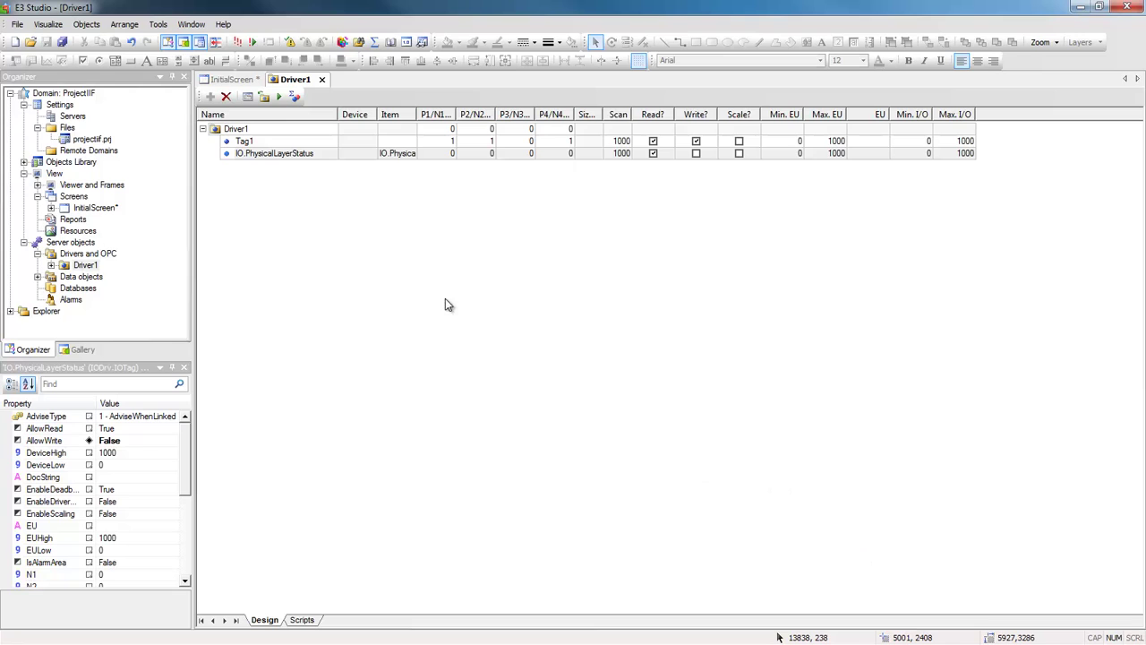
# Step: Watch Driver1's live values (Tag1 0, PhysicalLayerStatus 2), then return to the InitialScreen design
pyautogui.click(279, 98)
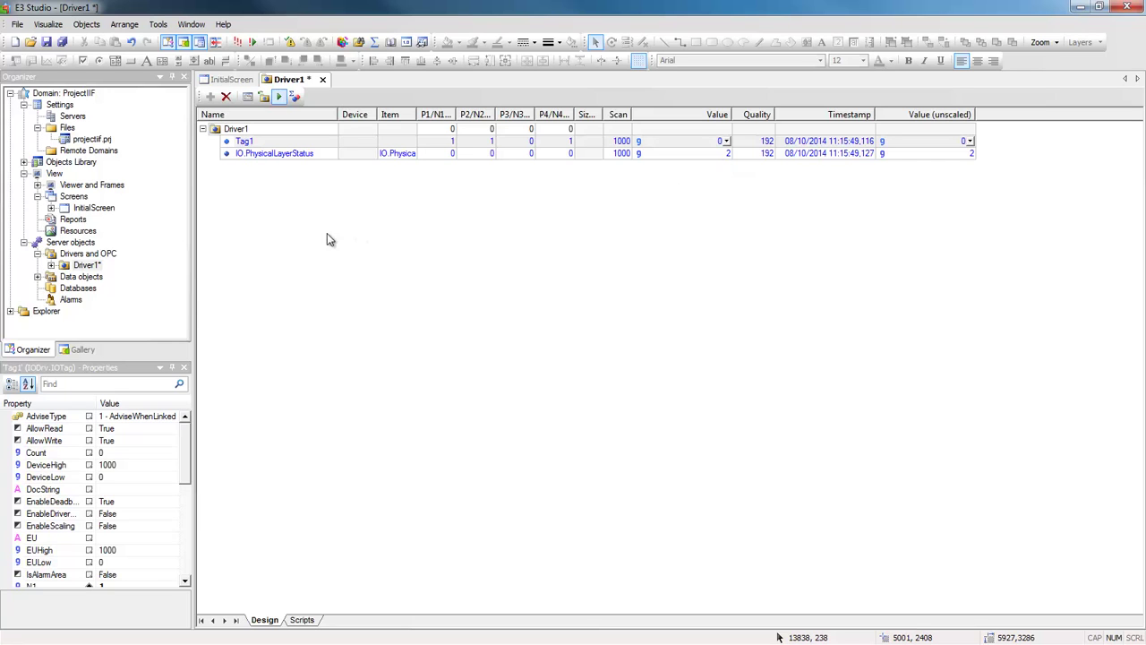
pyautogui.click(240, 82)
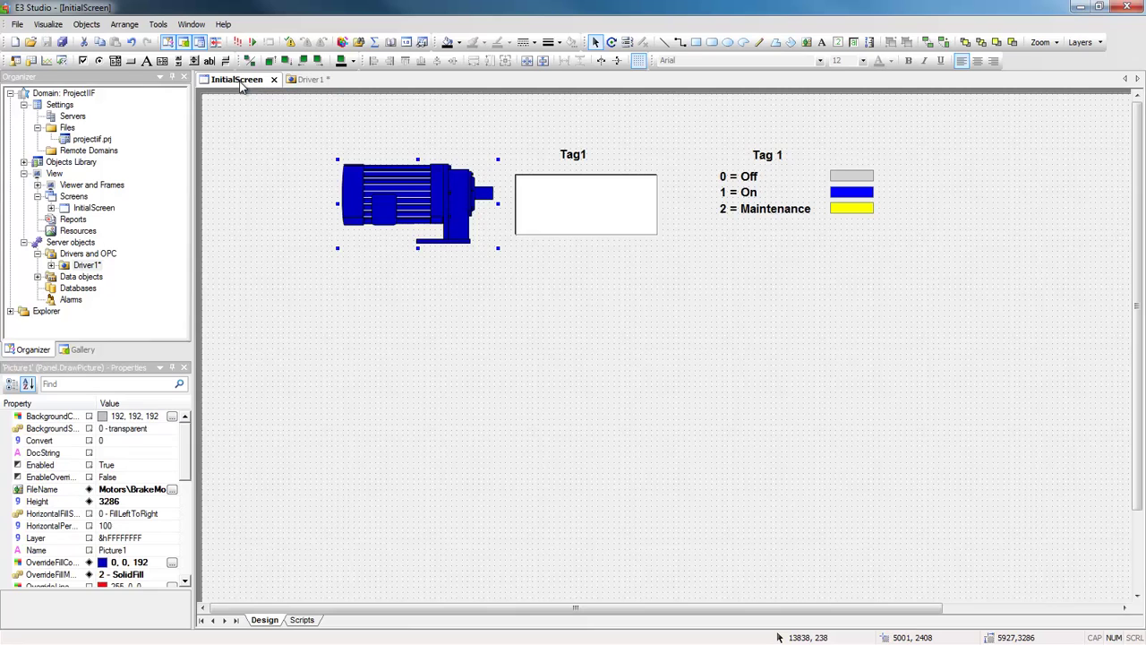
# Step: Browse for the motor's OverrideFillColor source and build the IO.PhysicalLayerStatus and Tag1 Value references
pyautogui.rightClick(422, 206)
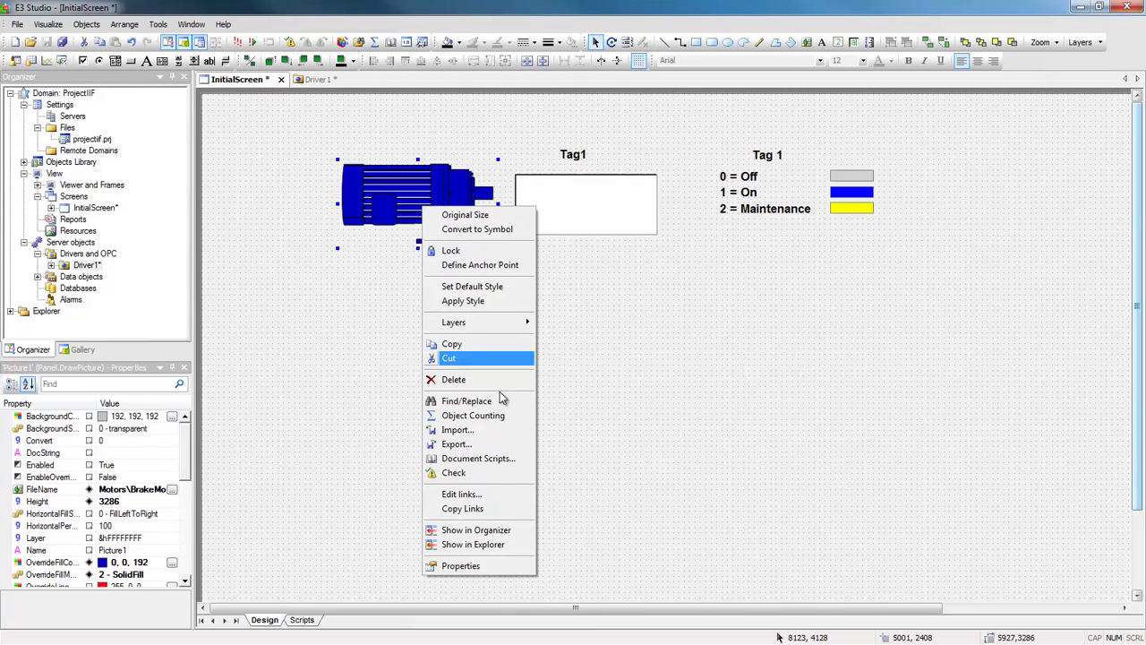
pyautogui.click(483, 565)
pyautogui.click(652, 232)
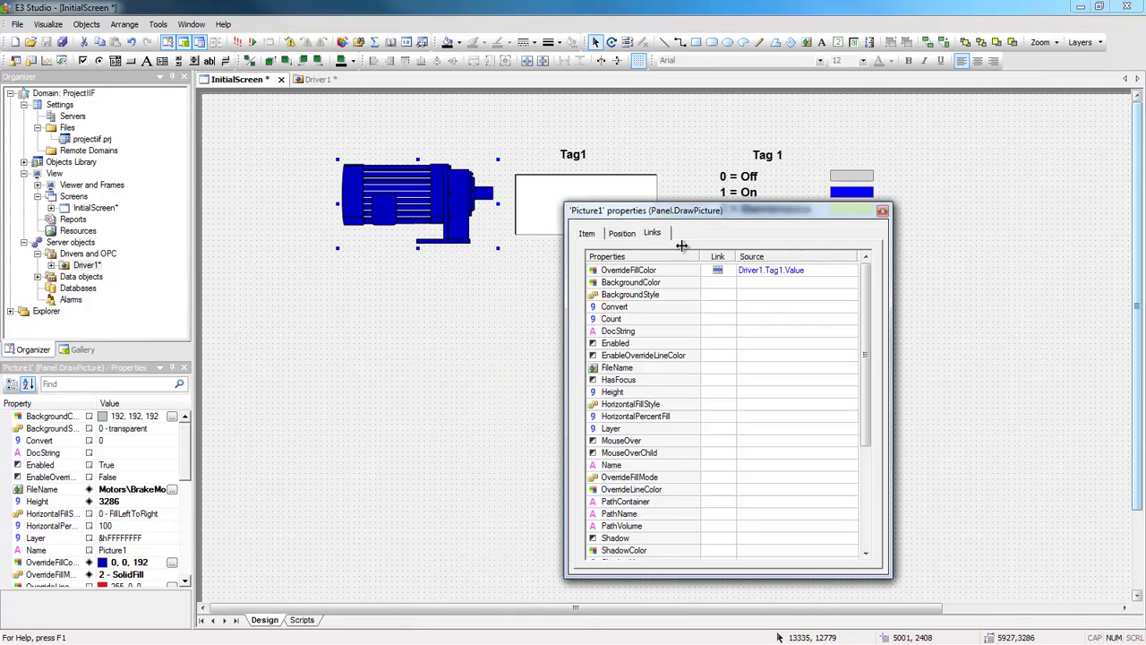
pyautogui.click(769, 270)
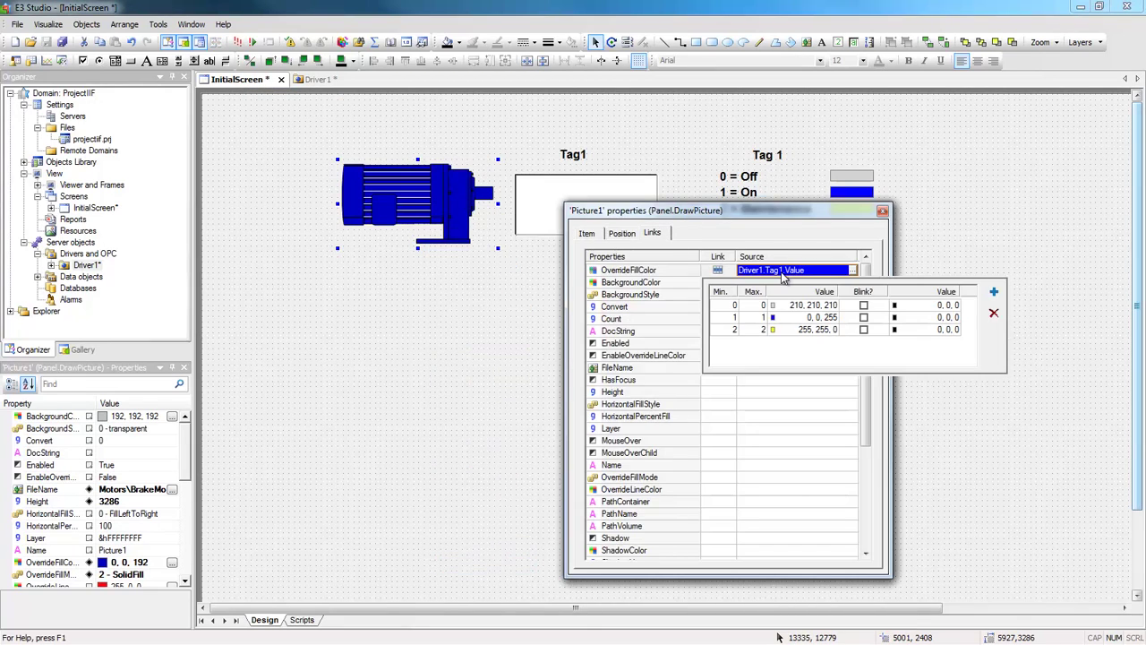
pyautogui.click(852, 271)
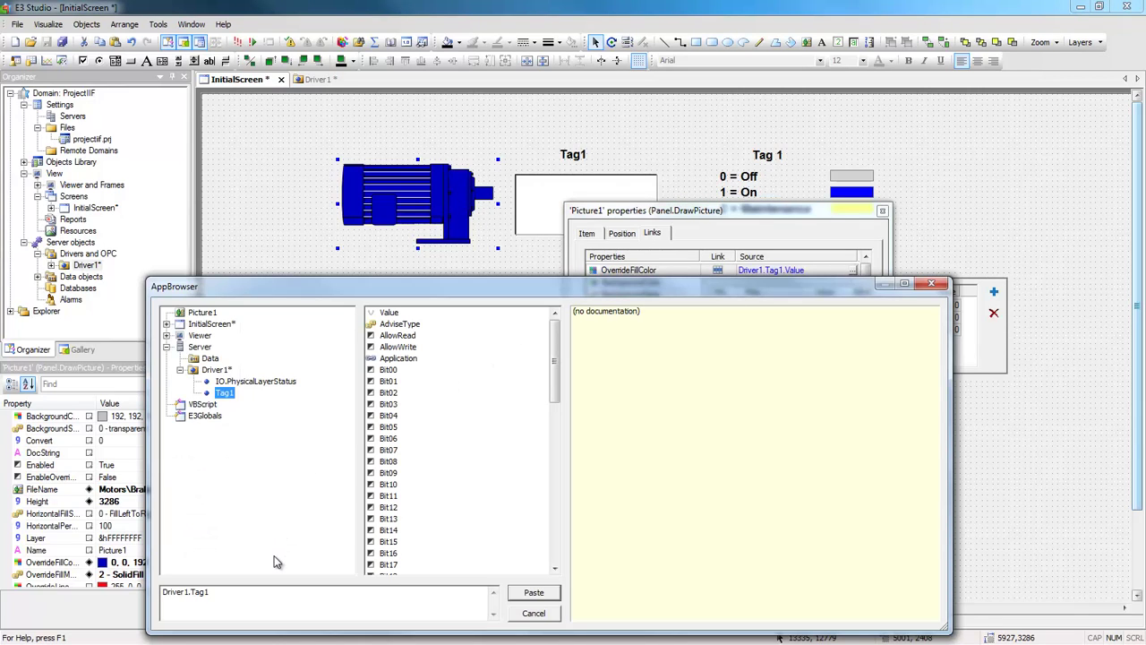
pyautogui.click(278, 383)
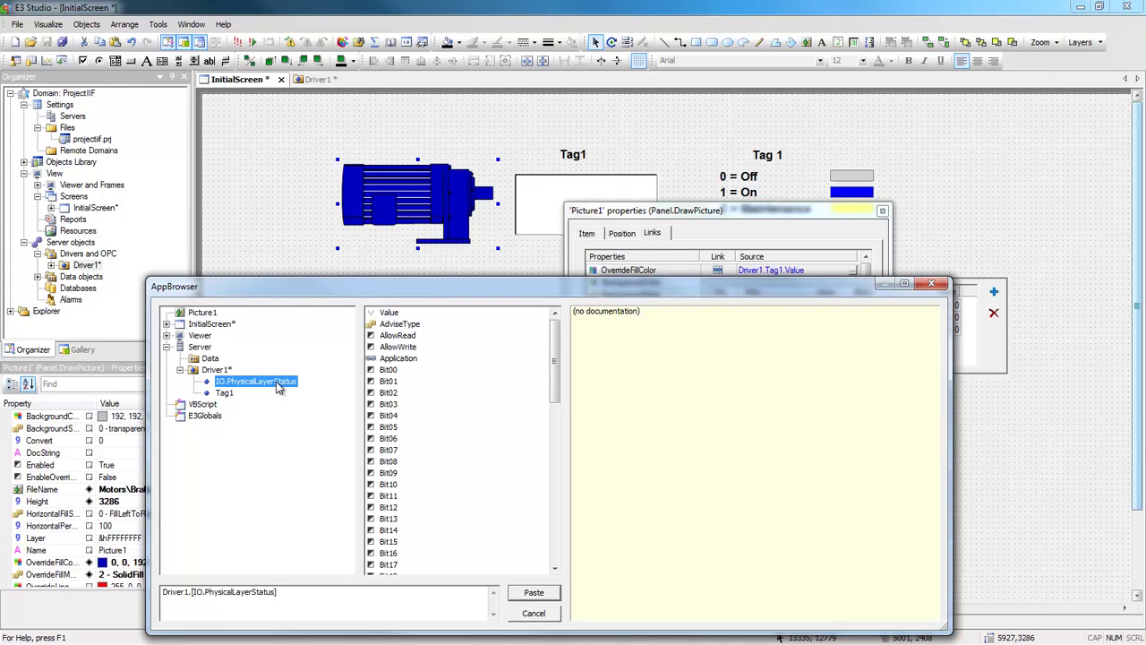
pyautogui.click(389, 313)
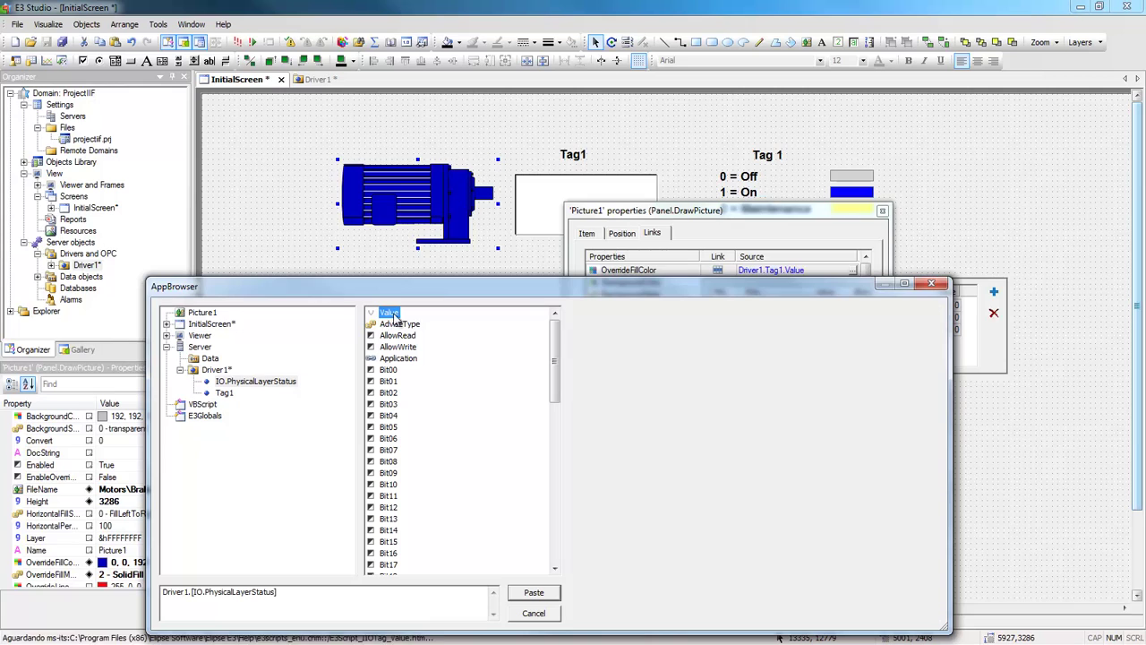
pyautogui.click(336, 592)
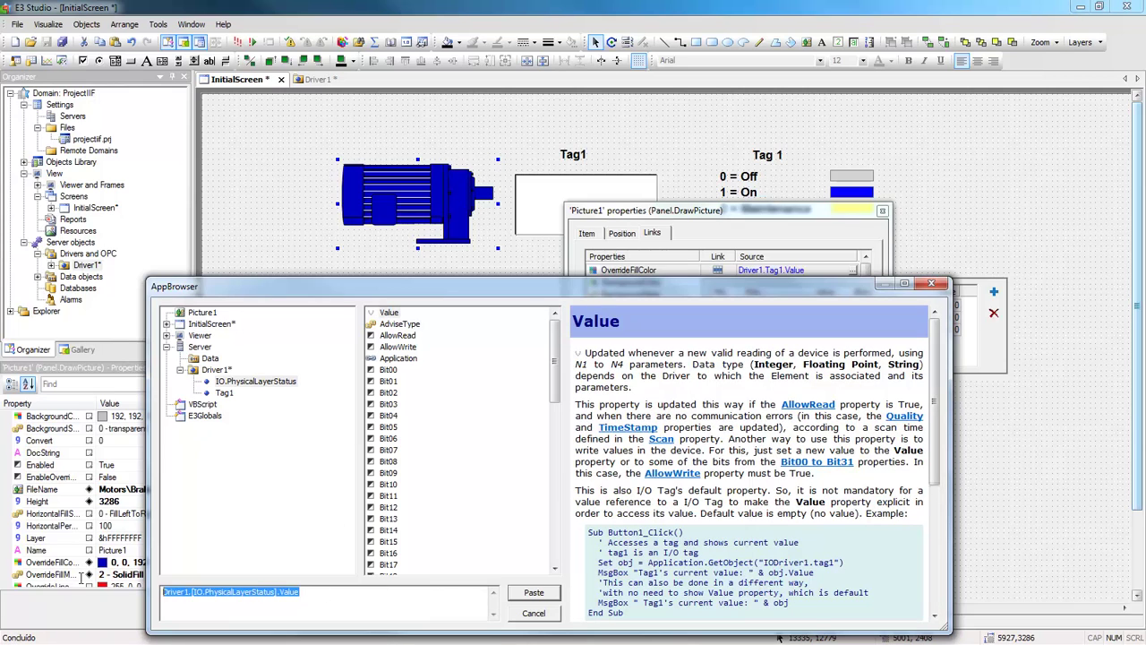
pyautogui.click(224, 394)
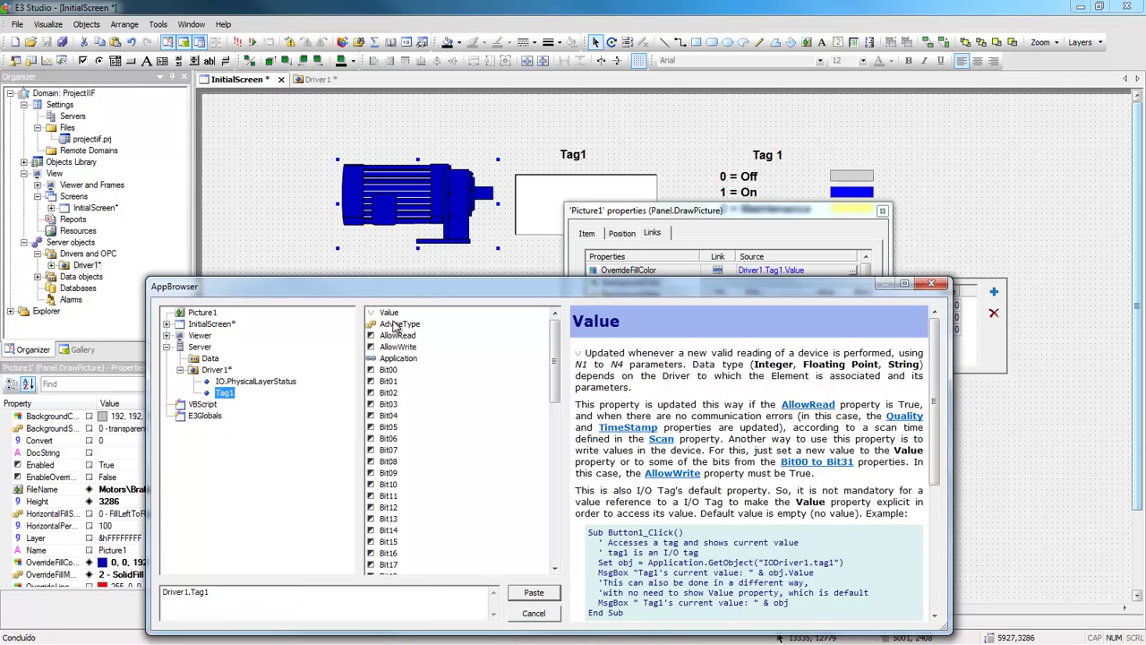
# Step: Make the fill-colour source IIF(Driver1.[IO.PhysicalLayerStatus].Value<>2,5,Driver1.Tag1.Value)
pyautogui.click(163, 593)
pyautogui.write('Driver1.[IO.PhysicalLayerStatus].Value')
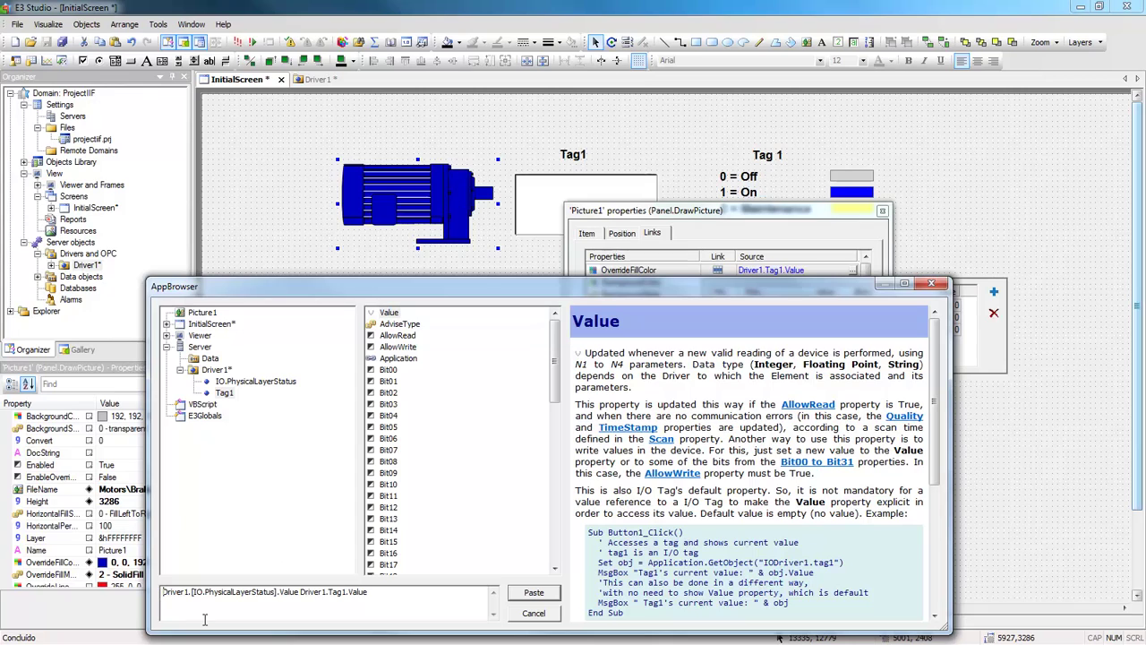
pyautogui.press('Home')
pyautogui.write('IIF')
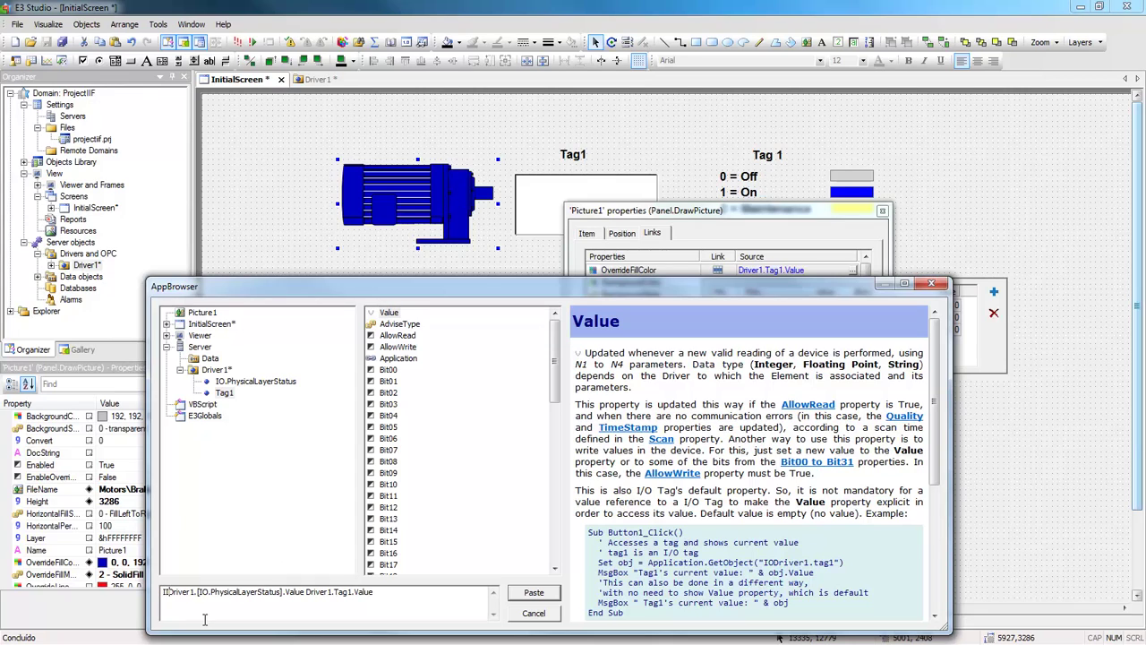
pyautogui.write('(')
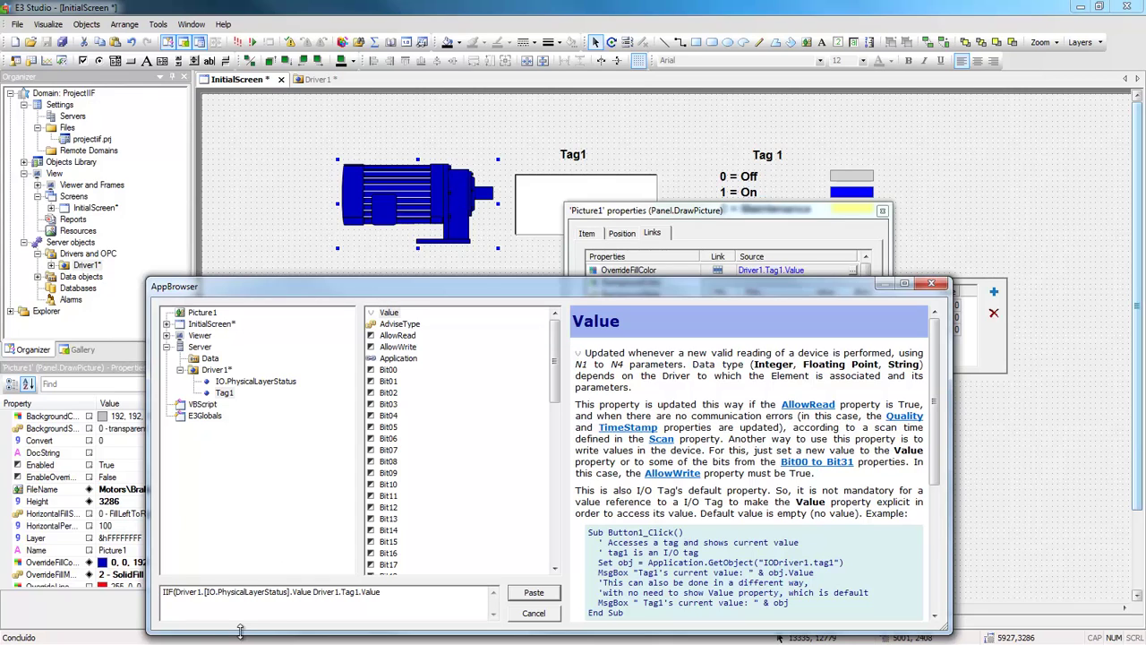
pyautogui.click(311, 608)
pyautogui.write('<>2,5,')
pyautogui.write(')')
pyautogui.click(534, 593)
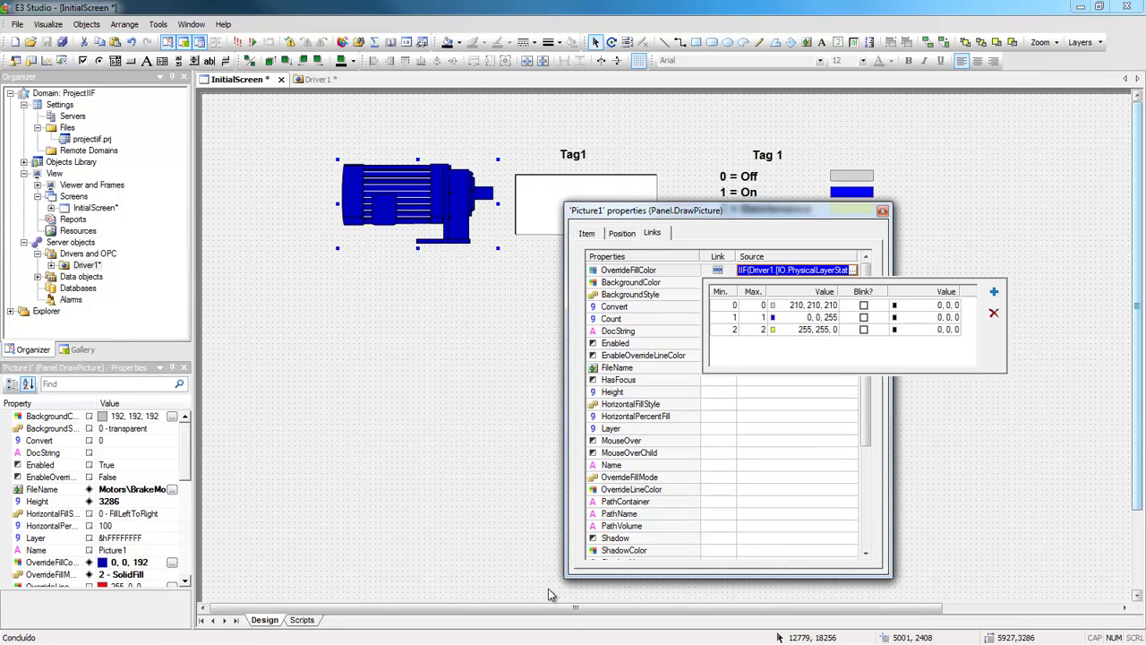
# Step: Add a colour-table row with Min and Max 5 coloured red
pyautogui.click(993, 293)
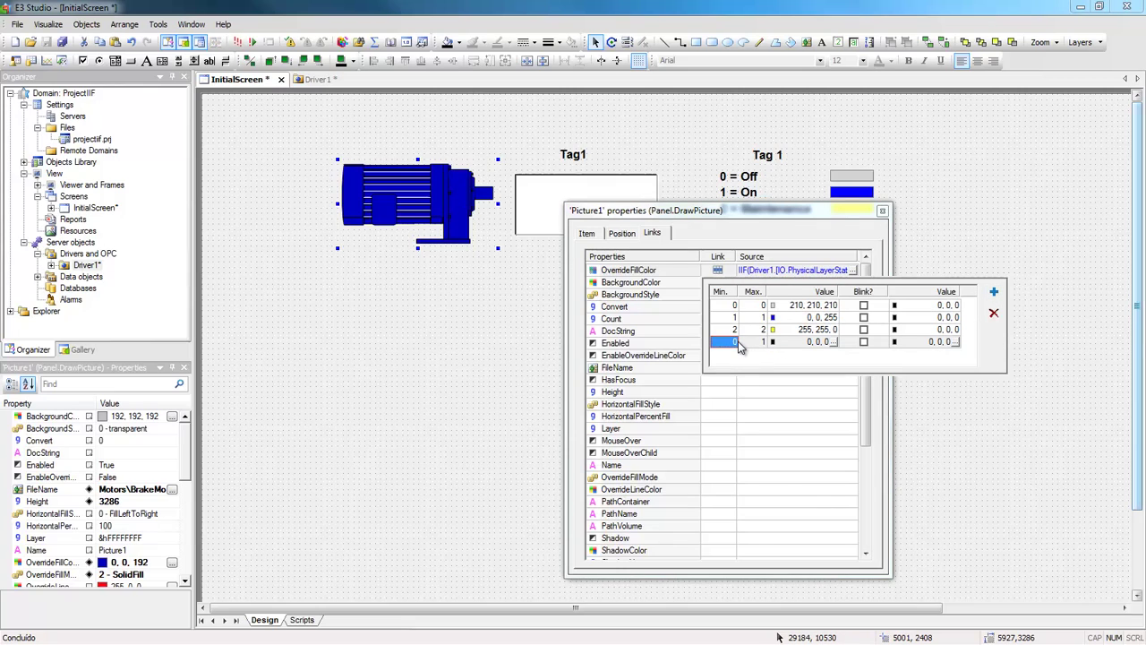
pyautogui.write('5')
pyautogui.press('Tab')
pyautogui.write('5')
pyautogui.press('Tab')
pyautogui.click(832, 343)
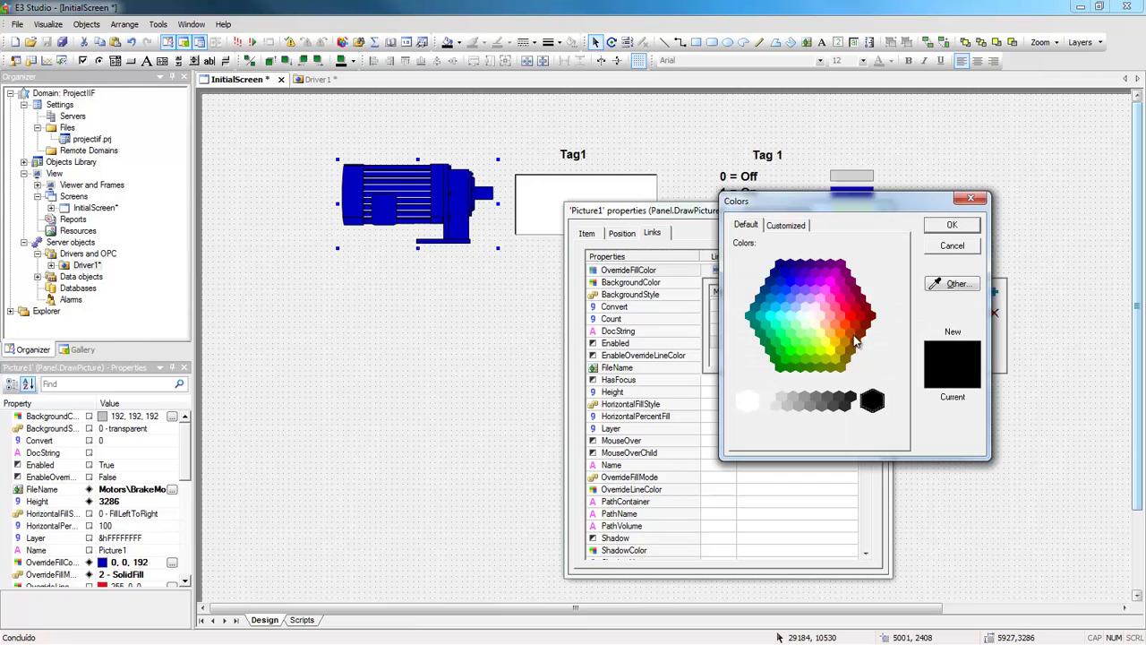
pyautogui.click(852, 321)
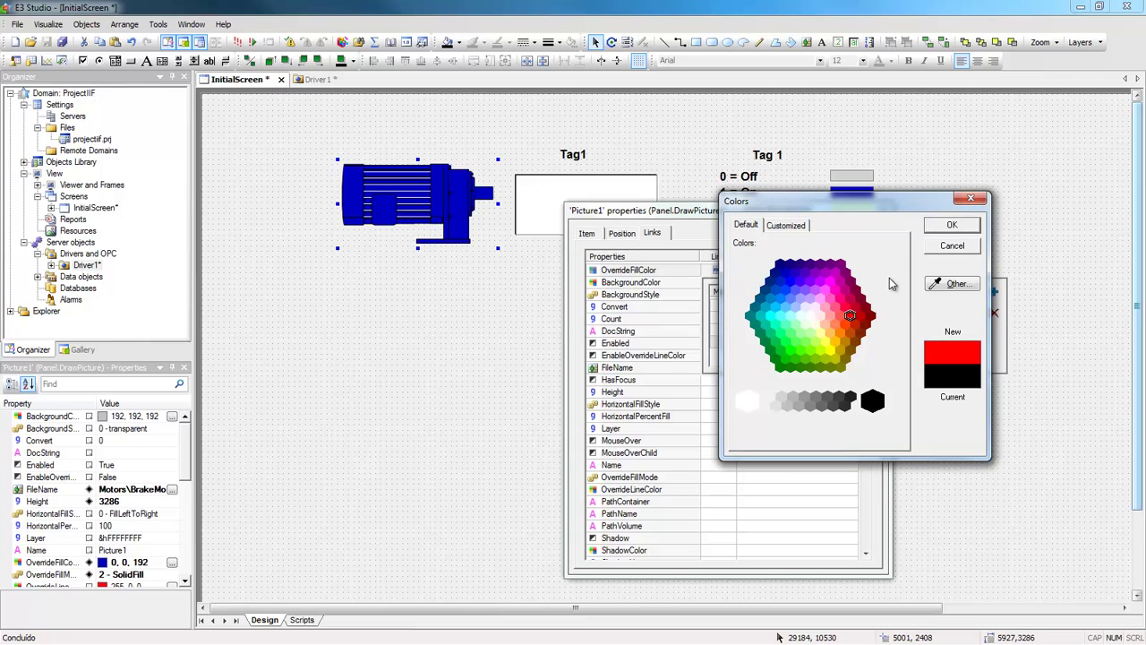
pyautogui.click(971, 225)
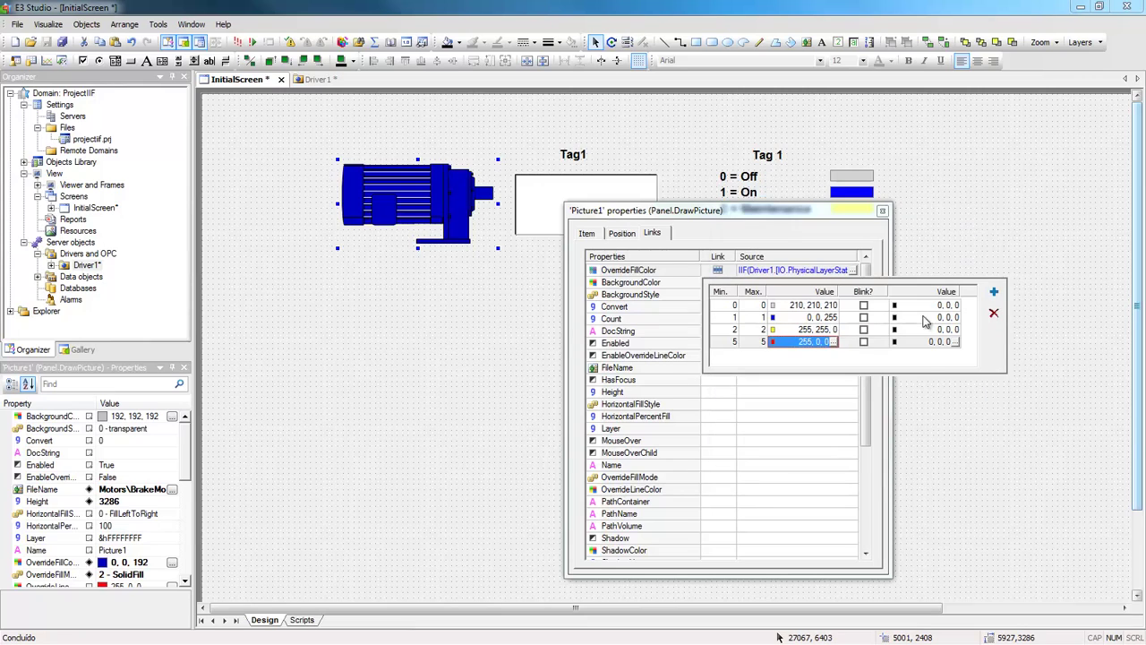
# Step: Make the value-5 row blink with yellow and close the properties window
pyautogui.click(863, 342)
pyautogui.click(955, 343)
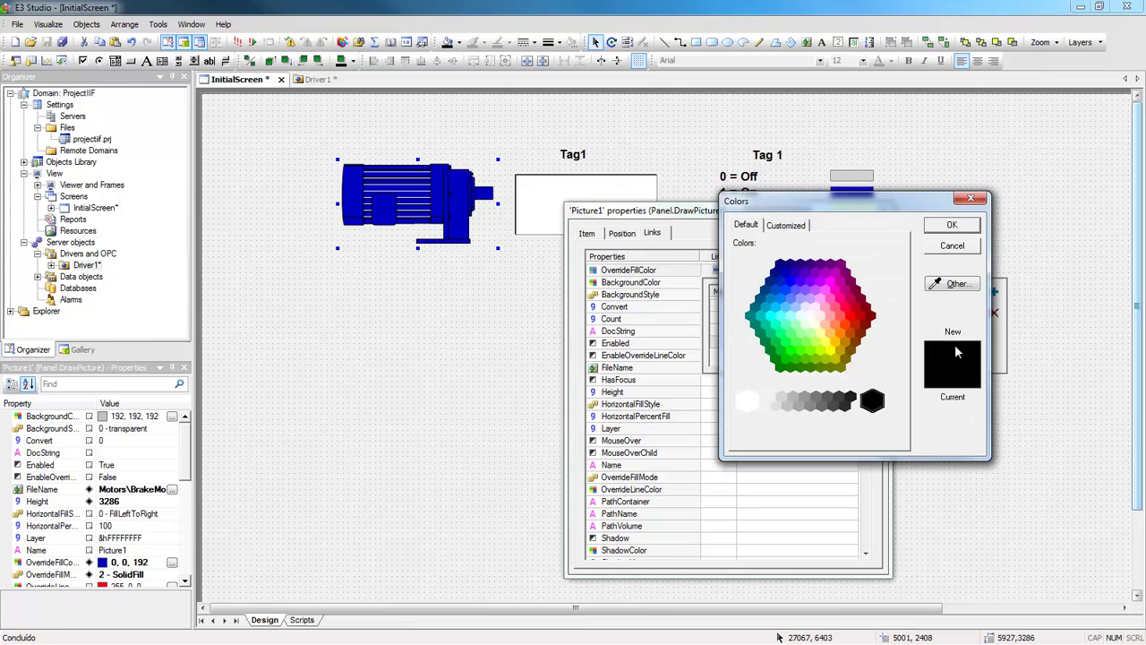
pyautogui.click(830, 350)
pyautogui.click(952, 226)
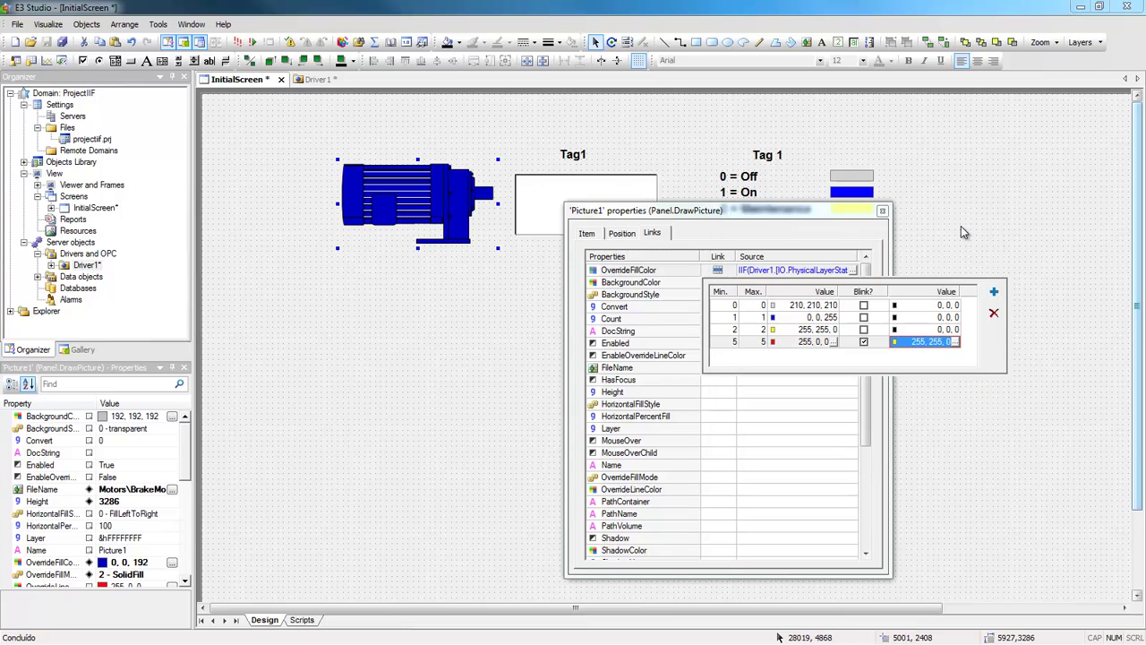
pyautogui.click(883, 213)
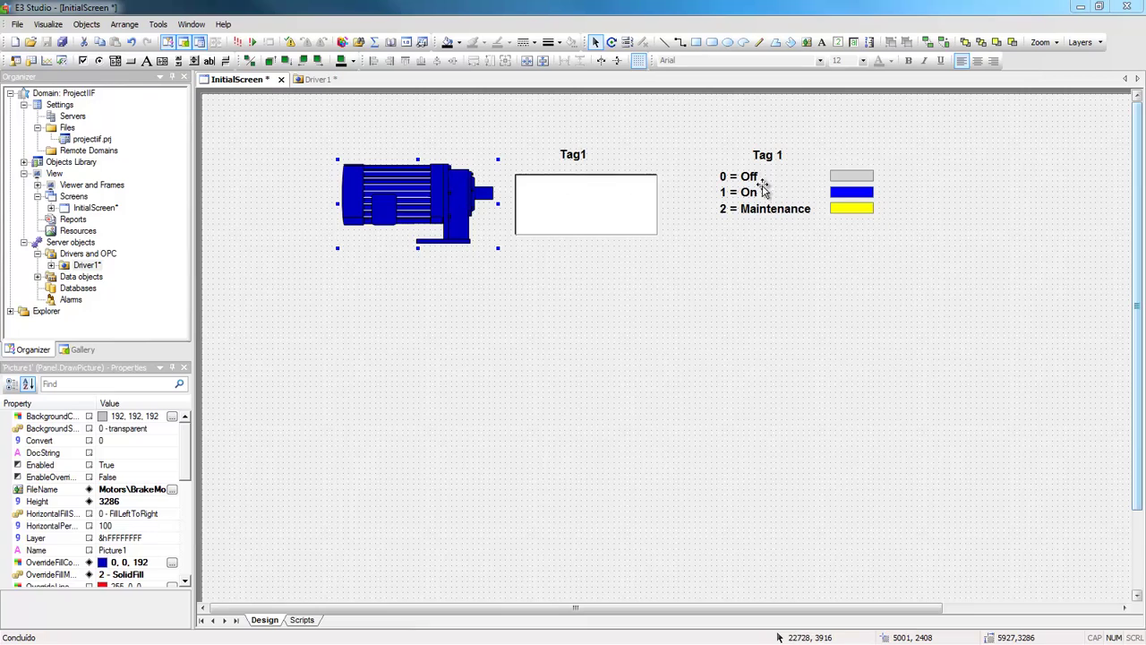
# Step: Run the screen in E3 Viewer, enter Tag1 as 1 then 2, and bring Modbus Simulator into view
pyautogui.click(237, 42)
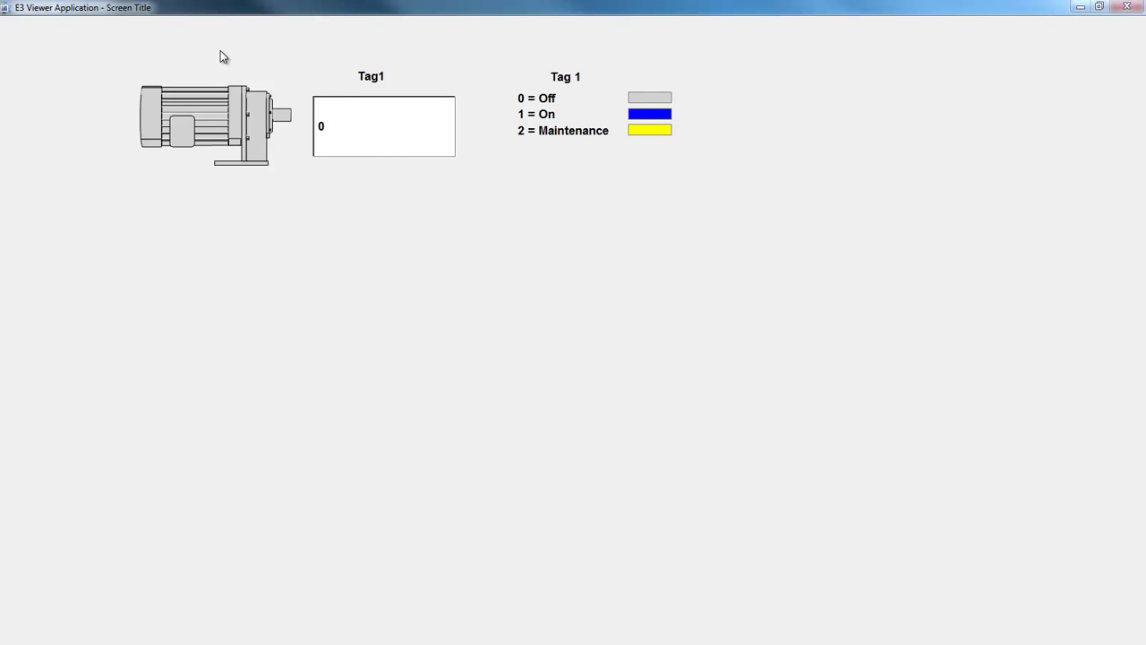
pyautogui.click(383, 137)
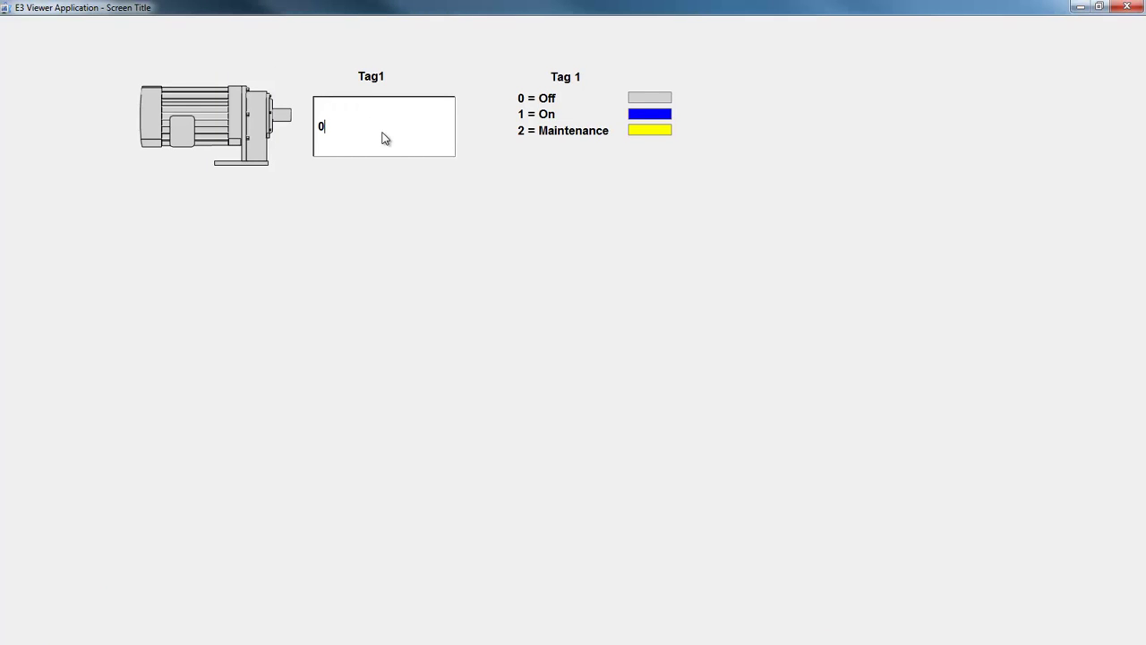
pyautogui.moveTo(383, 137); pyautogui.dragTo(280, 140)
pyautogui.write('1')
pyautogui.press('Return')
pyautogui.write('2')
pyautogui.press('Return')
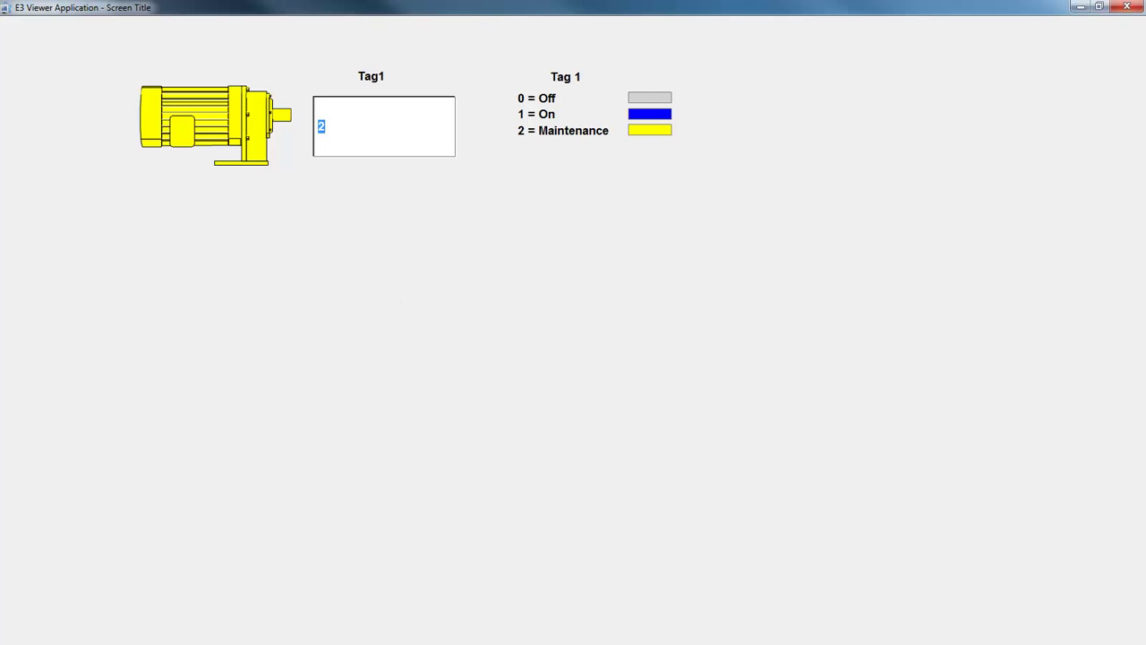
pyautogui.hotkey('alt', 'Tab')
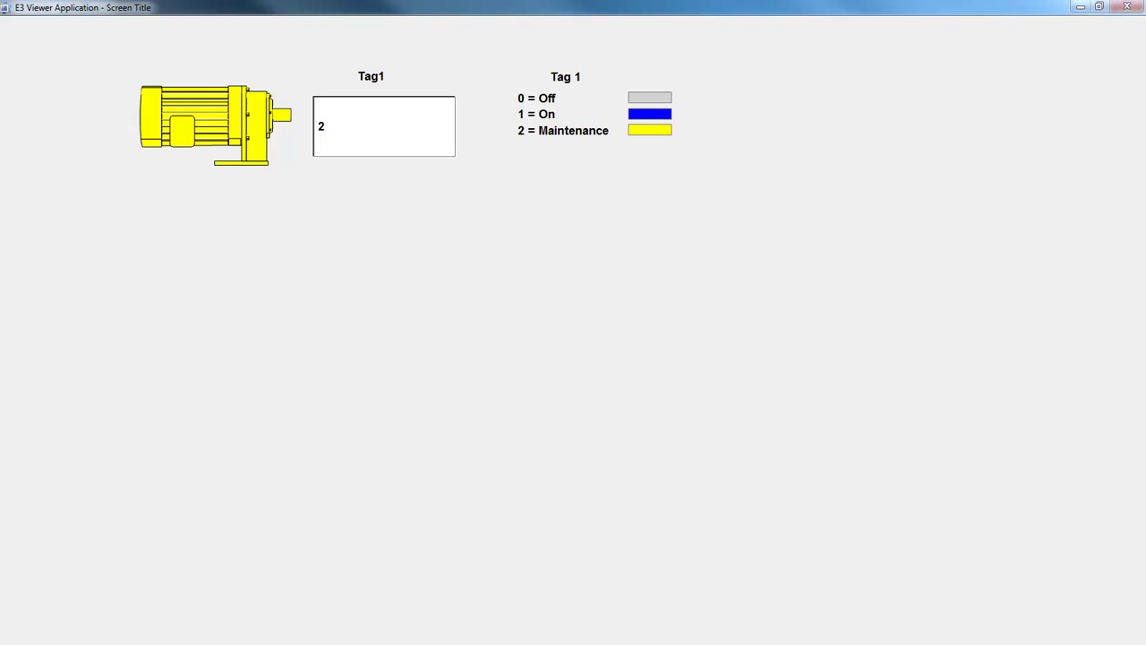
pyautogui.moveTo(512, 644); pyautogui.dragTo(806, 354)
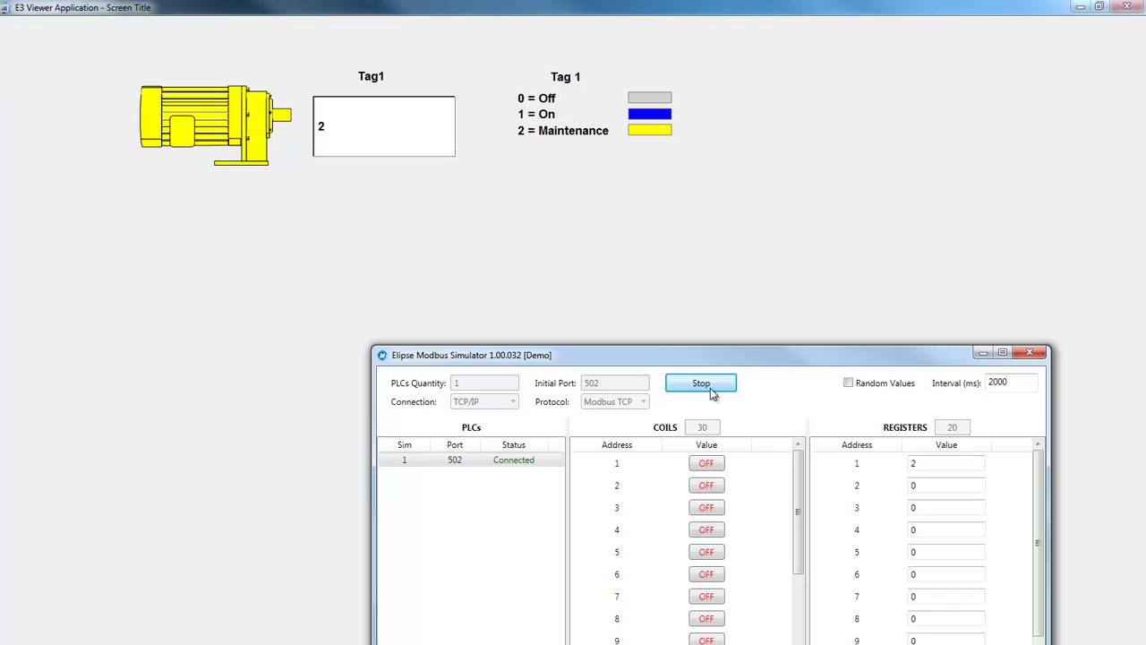
# Step: Stop the simulated PLC in Elipse Modbus Simulator
pyautogui.click(710, 388)
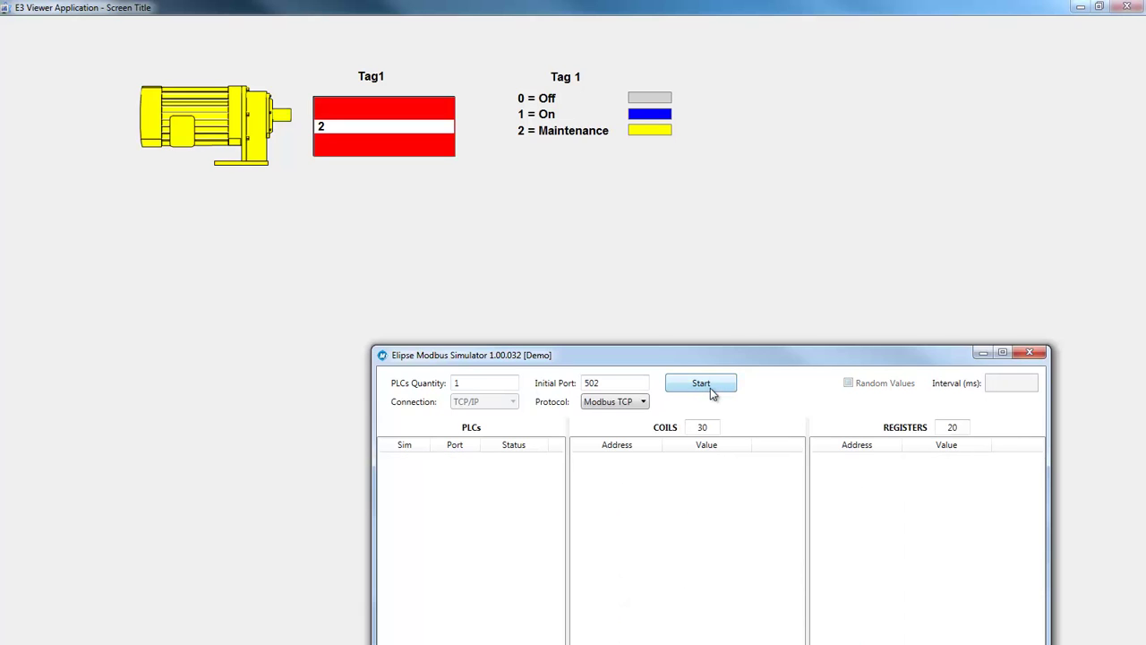